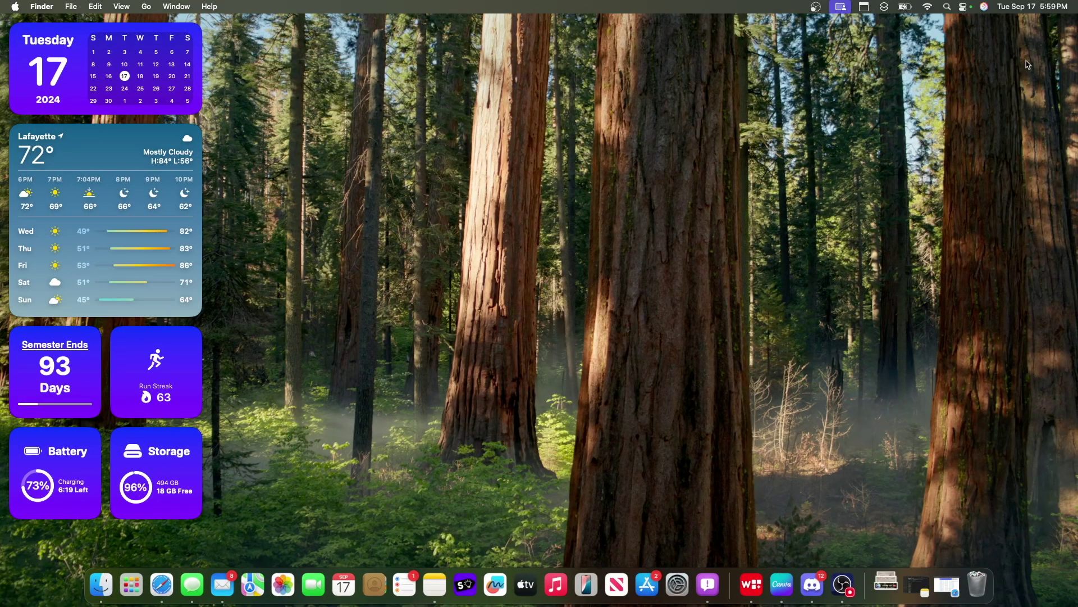
Try Type to Siri with a test request, clear the field, and dismiss it.
{"action": "left_click", "coordinate": [984, 8]}
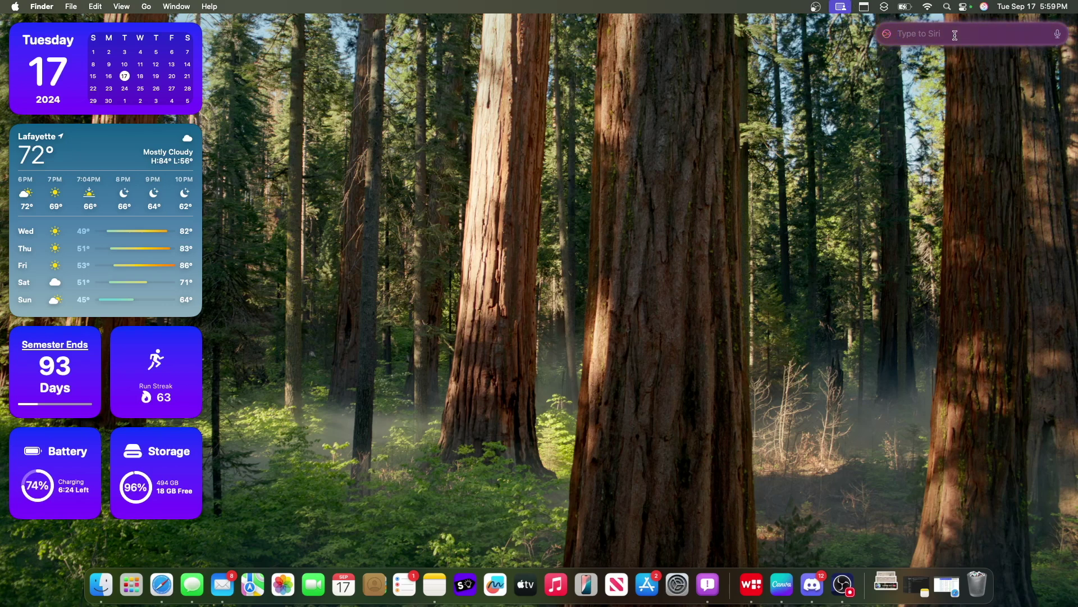
{"action": "type", "text": "williwidg"}
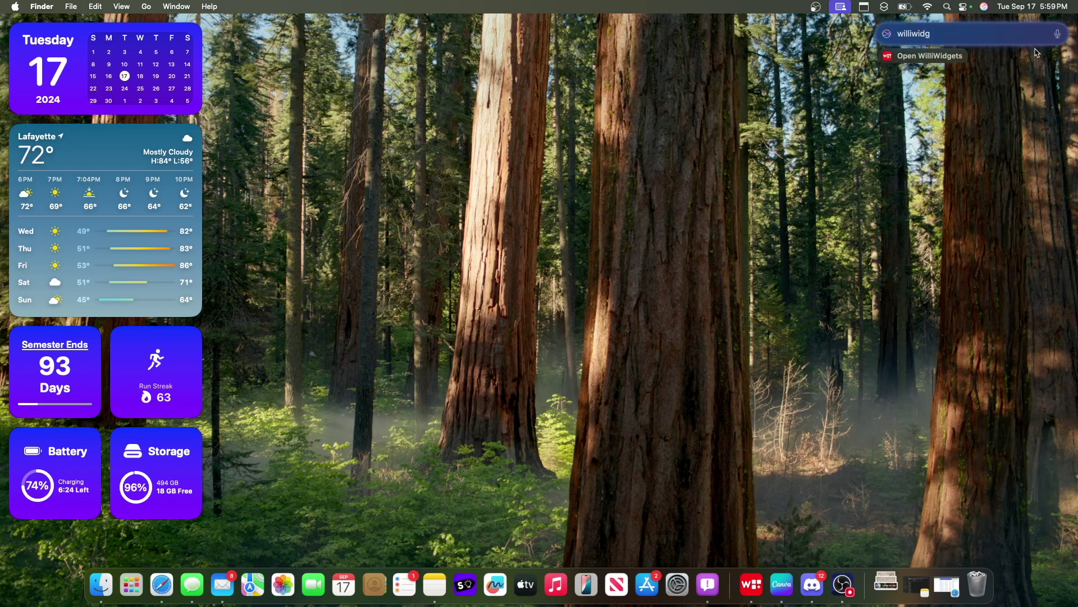
{"action": "key", "text": "super+BackSpace"}
{"action": "type", "text": "3"}
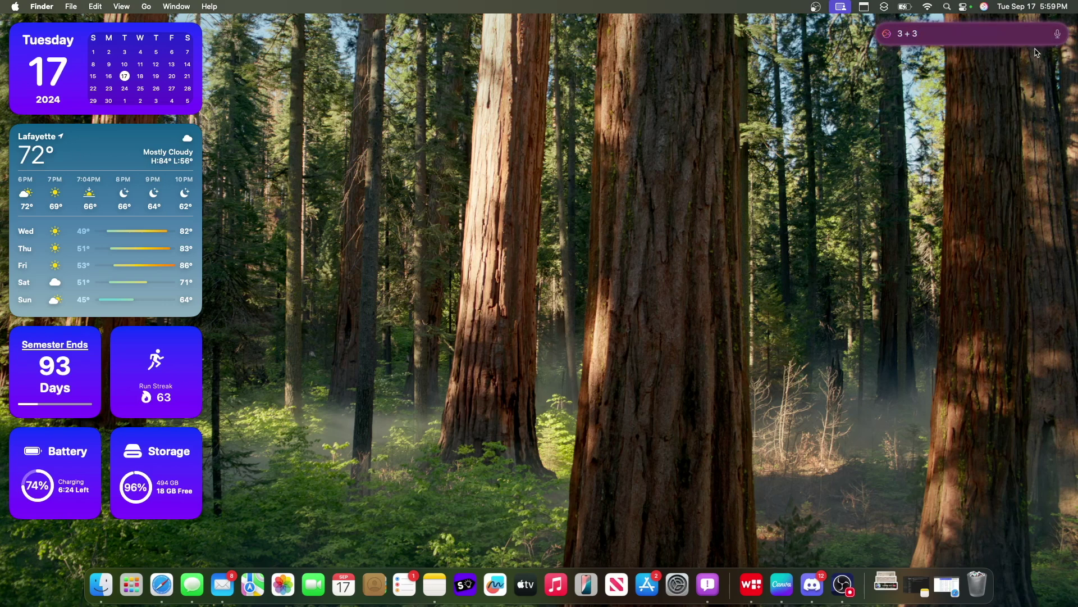
{"action": "key", "text": "BackSpace"}
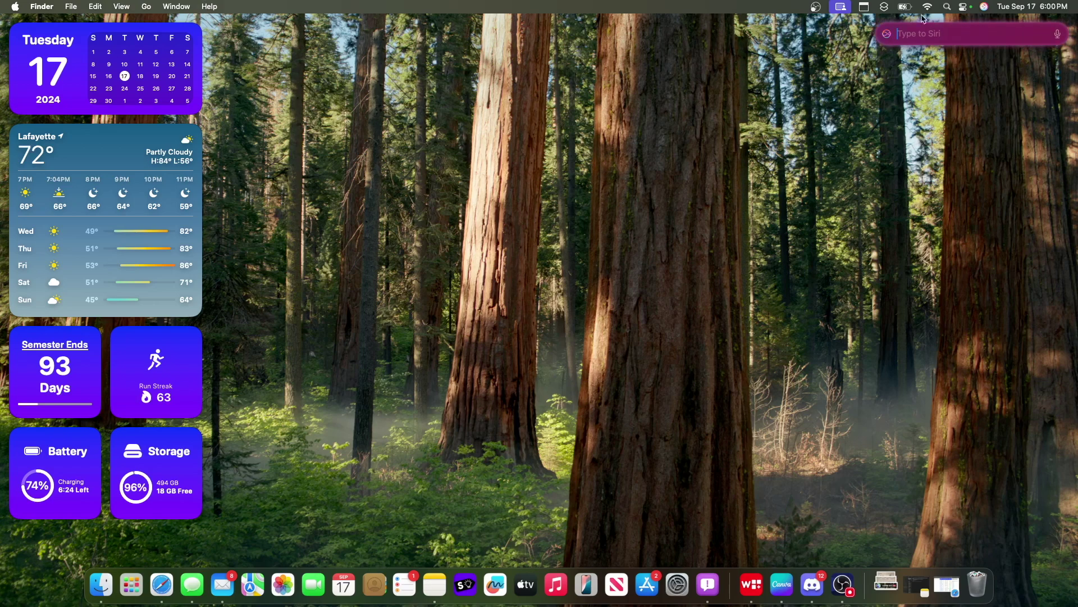
{"action": "left_click", "coordinate": [907, 124]}
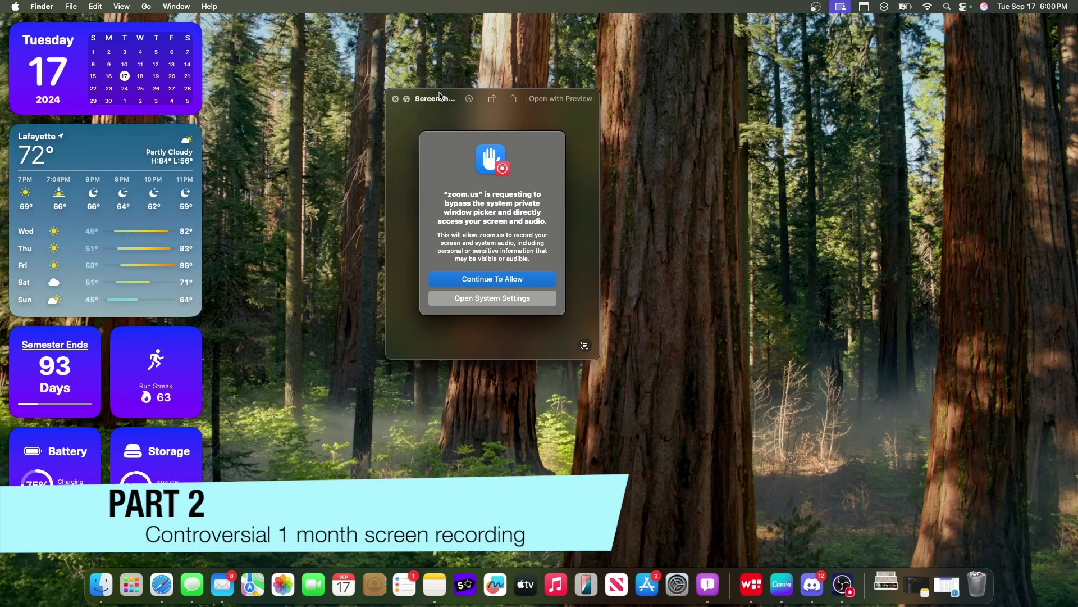
Enlarge the zoom.us permission screenshot preview and glance at the screen-sharing status panel.
{"action": "left_click_drag", "start_coordinate": [673, 378], "coordinate": [814, 534]}
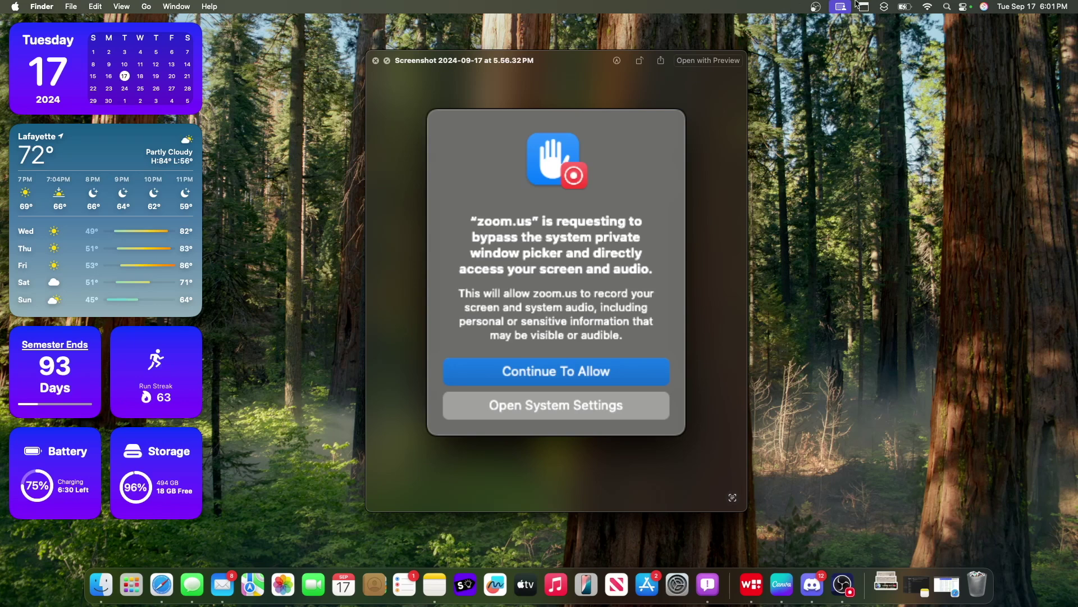
{"action": "left_click", "coordinate": [840, 7]}
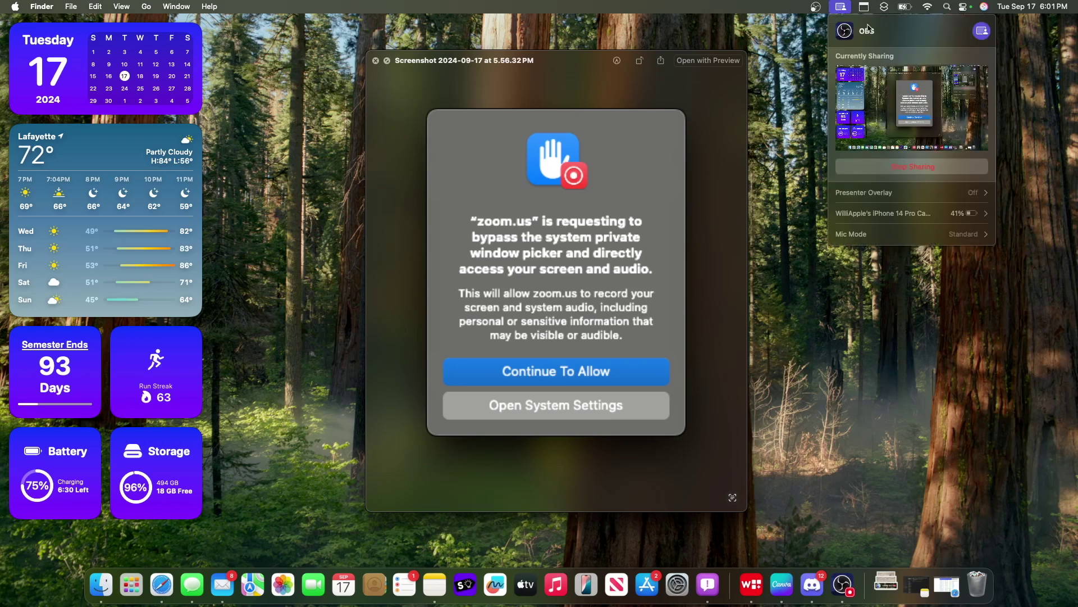
{"action": "left_click", "coordinate": [845, 5]}
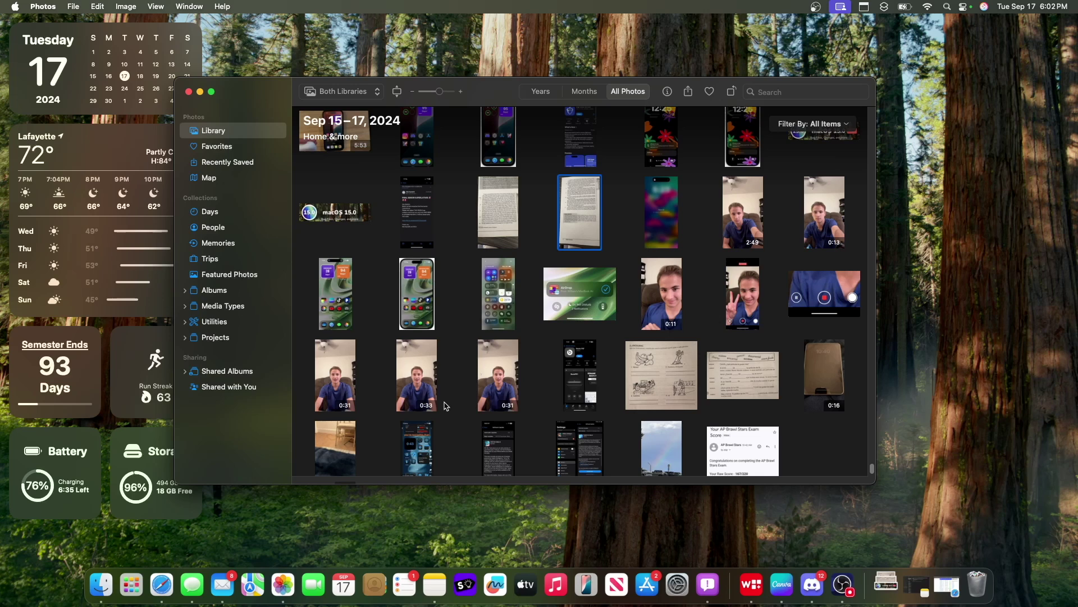
Open the peace-sign photo in the editor's Clean Up tool.
{"action": "key", "text": "Down"}
{"action": "key", "text": "Down"}
{"action": "key", "text": "Right"}
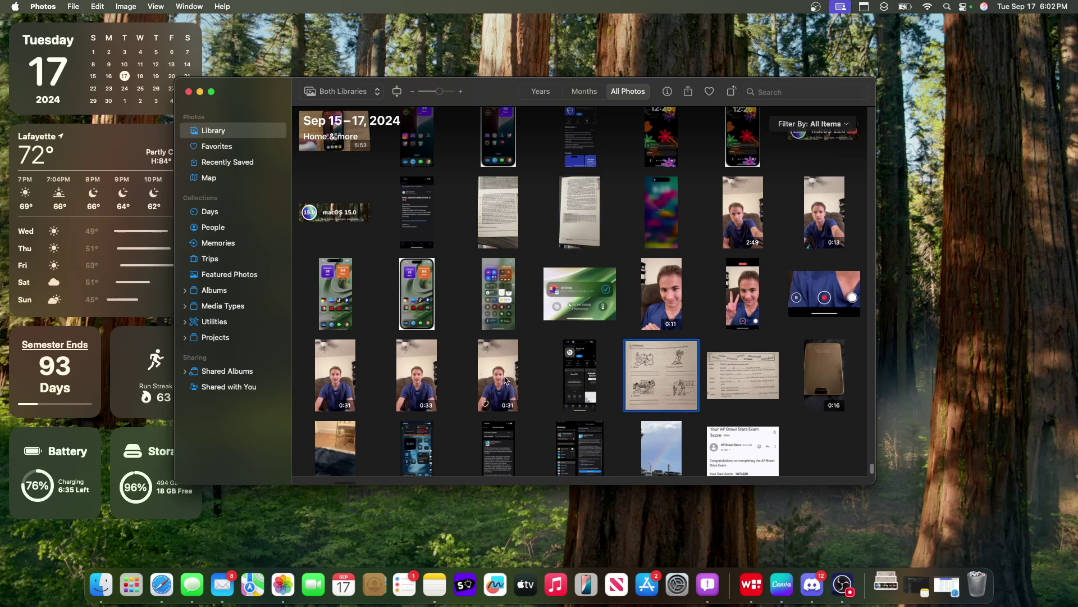
{"action": "key", "text": "Up"}
{"action": "key", "text": "Right"}
{"action": "key", "text": "Return"}
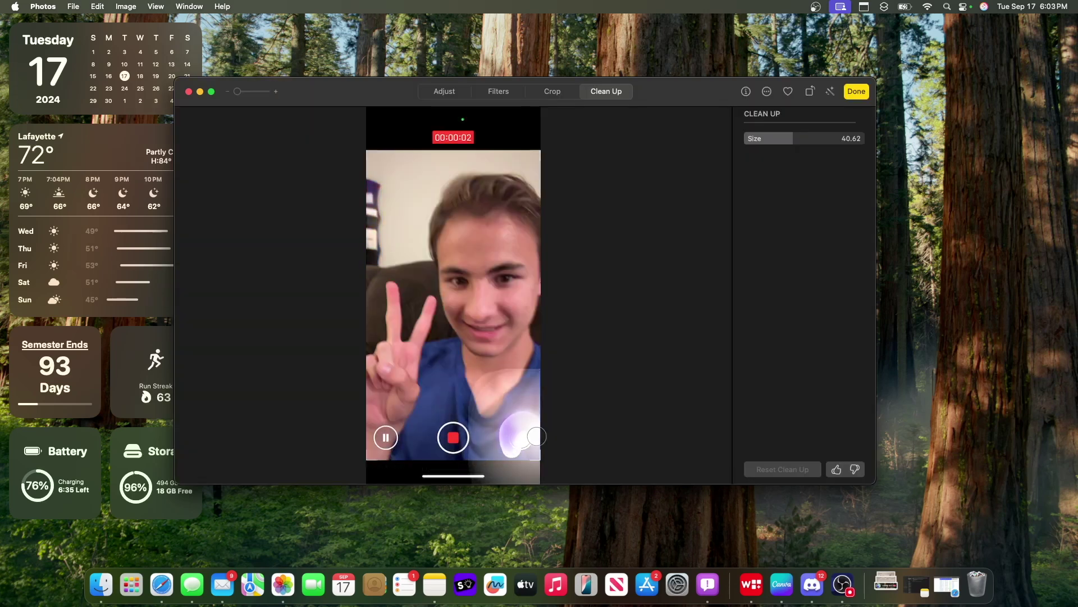
Erase the record, pause and stop buttons, the red 00:00:02 timer and a shirt area, then save.
{"action": "left_click", "coordinate": [522, 434]}
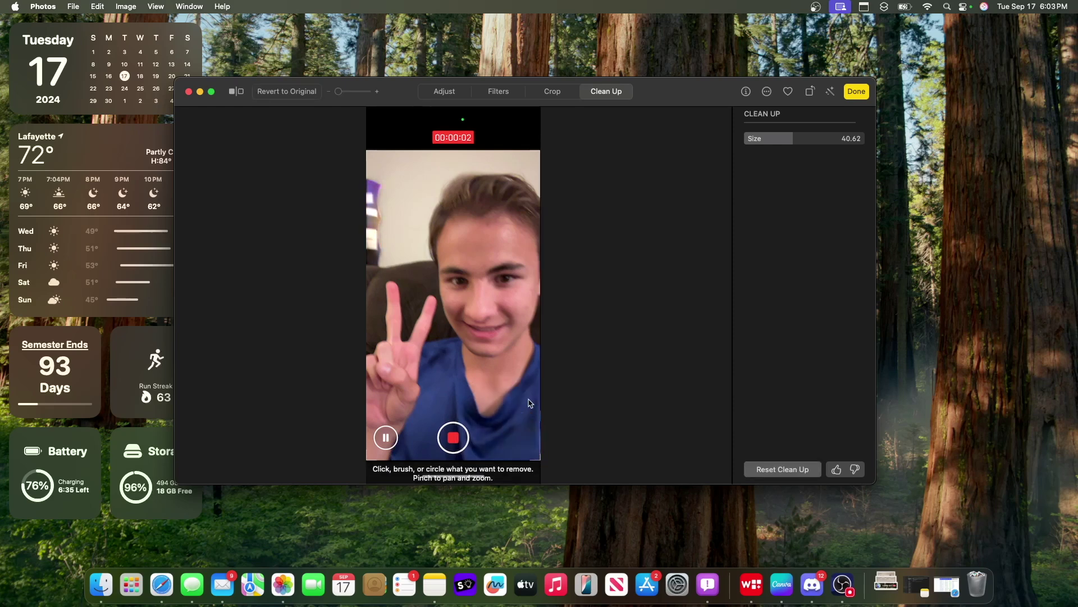
{"action": "left_click", "coordinate": [385, 447]}
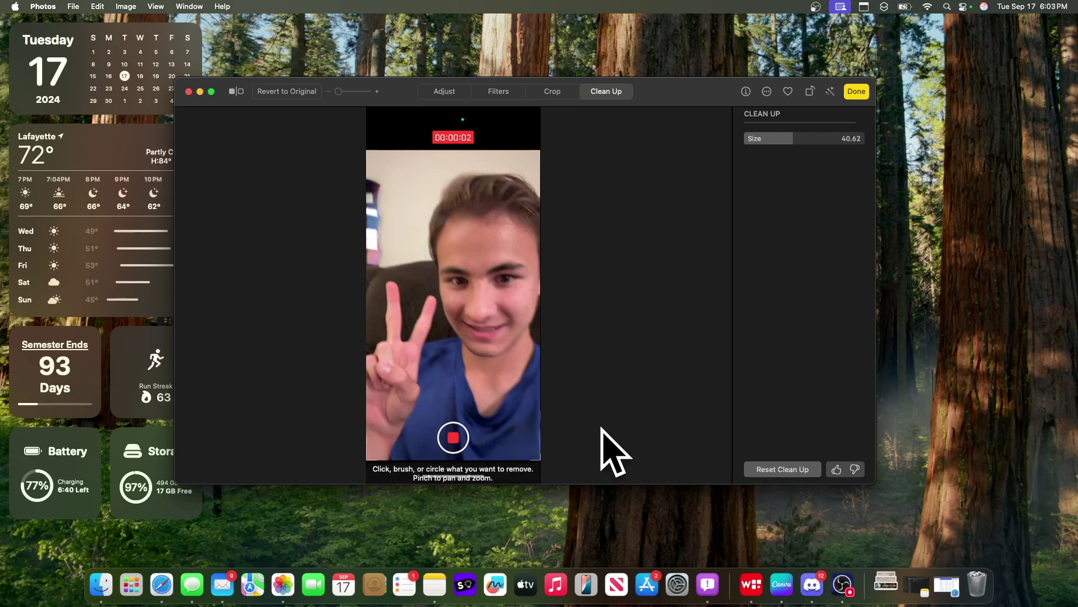
{"action": "left_click", "coordinate": [455, 436]}
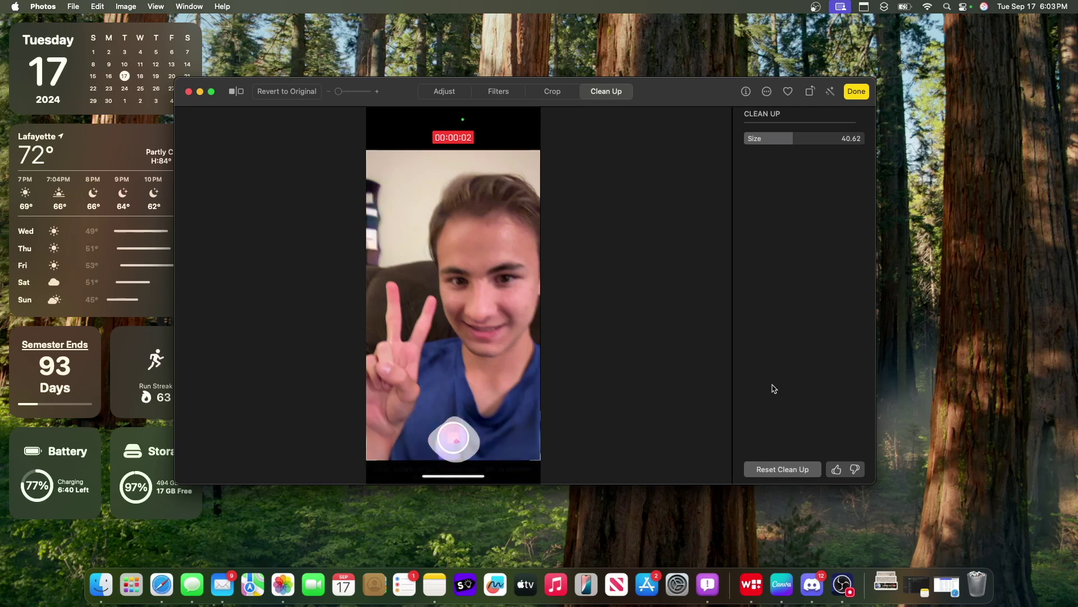
{"action": "left_click_drag", "start_coordinate": [506, 134], "coordinate": [412, 138]}
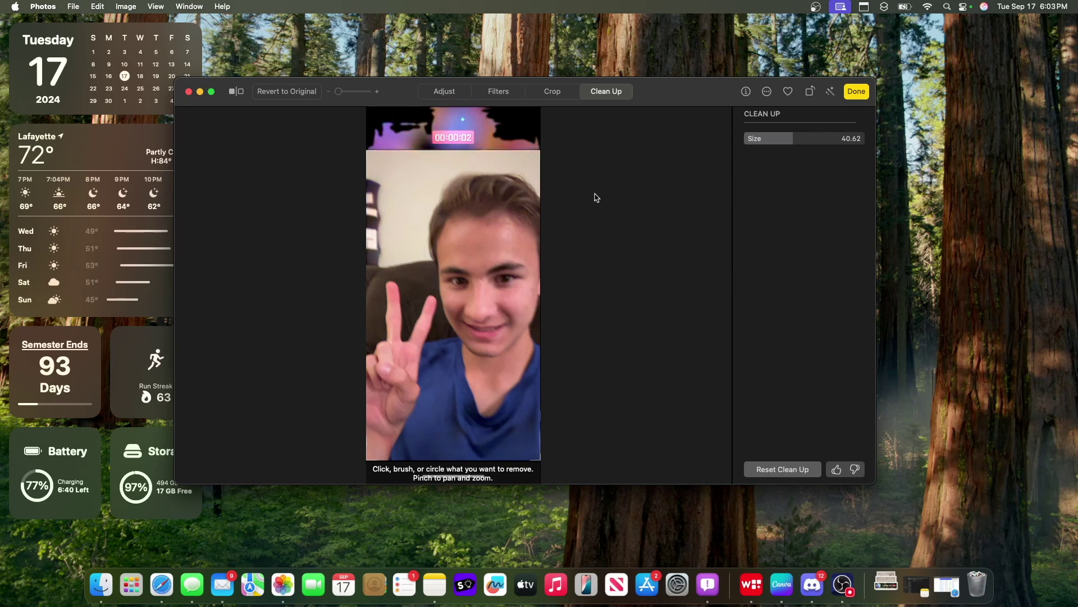
{"action": "mouse_move", "coordinate": [455, 388]}
{"action": "left_mouse_down"}
{"action": "mouse_move", "coordinate": [458, 416]}
{"action": "mouse_move", "coordinate": [495, 453]}
{"action": "mouse_move", "coordinate": [519, 422]}
{"action": "left_mouse_up"}
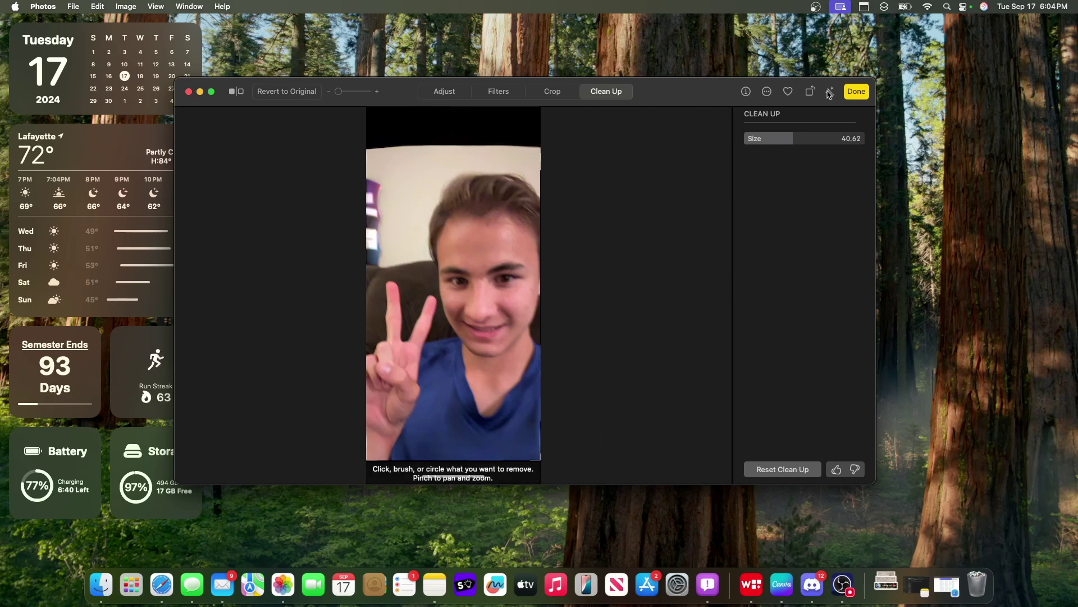
{"action": "left_click", "coordinate": [856, 92]}
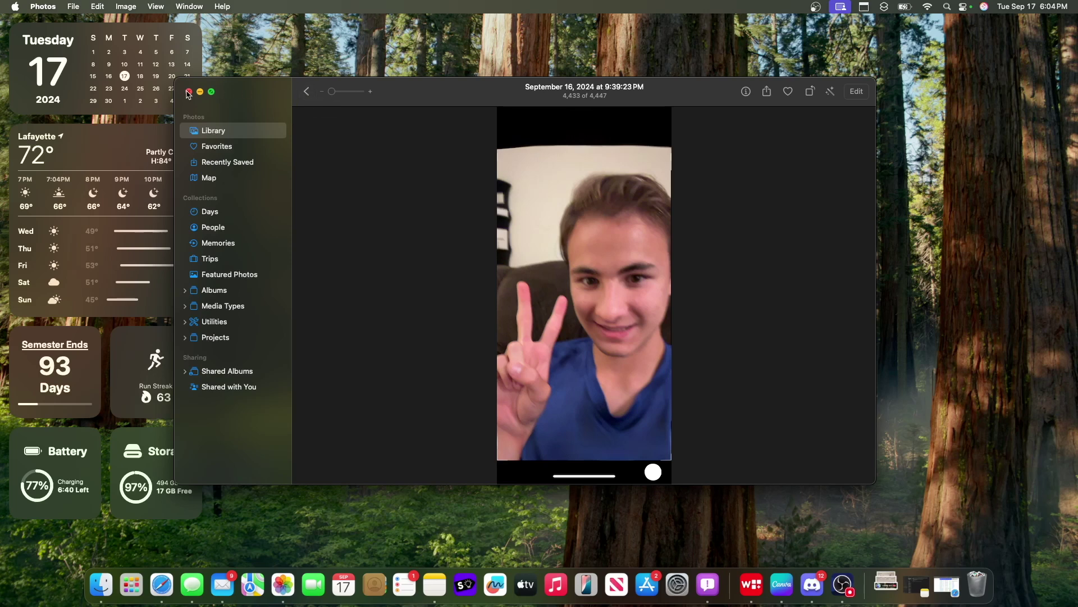
Search the library for 2023, add a study filter, then remove it to return to 2023 results.
{"action": "key", "text": "super+f"}
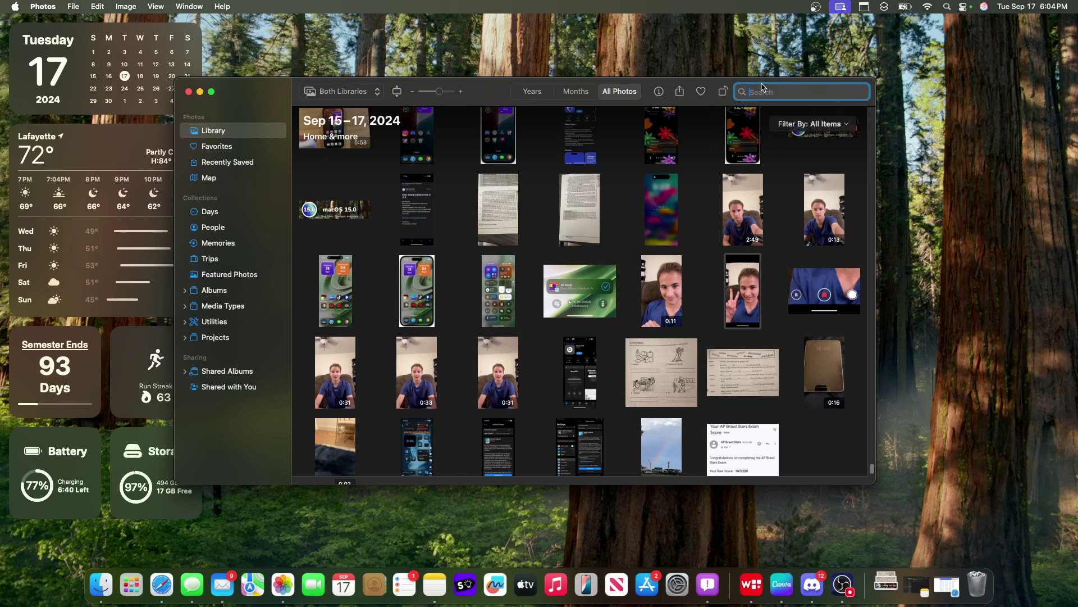
{"action": "type", "text": "2023"}
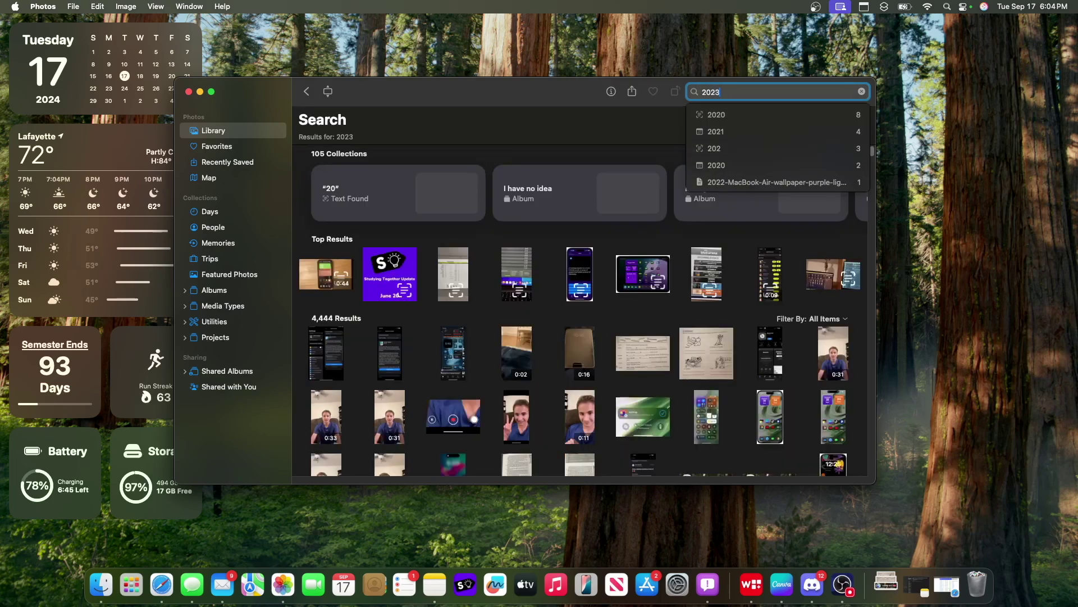
{"action": "key", "text": "Return"}
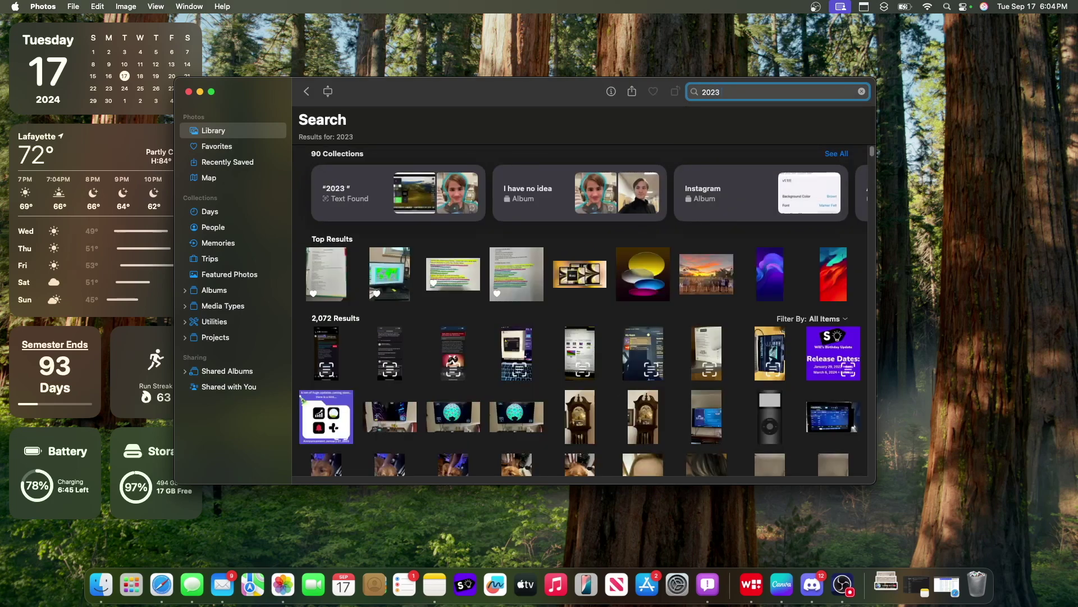
{"action": "type", "text": "study"}
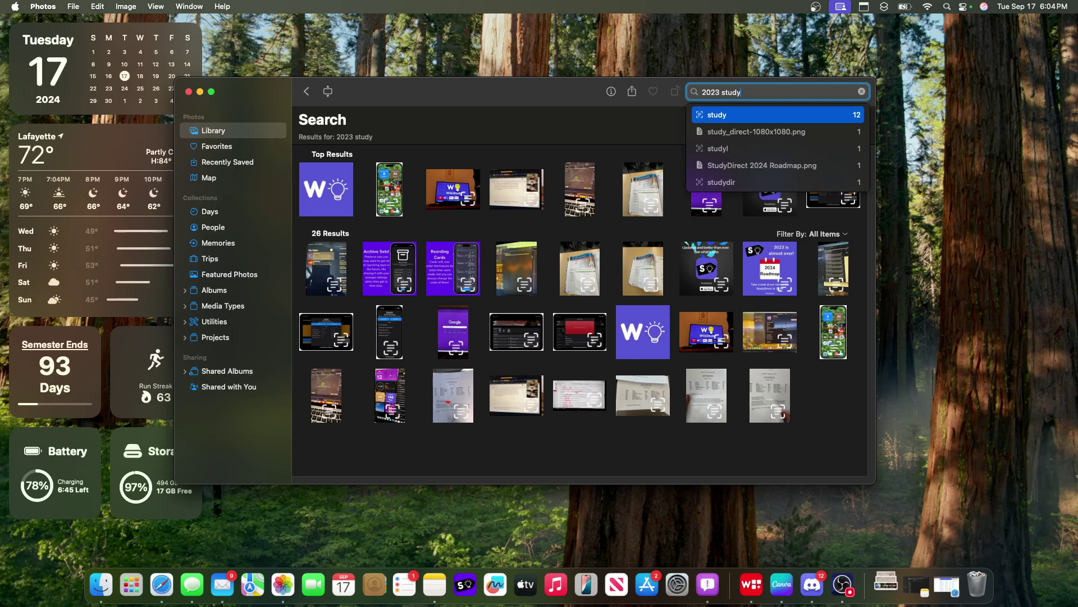
{"action": "key", "text": "Return"}
{"action": "key", "text": "BackSpace"}
{"action": "key", "text": "BackSpace"}
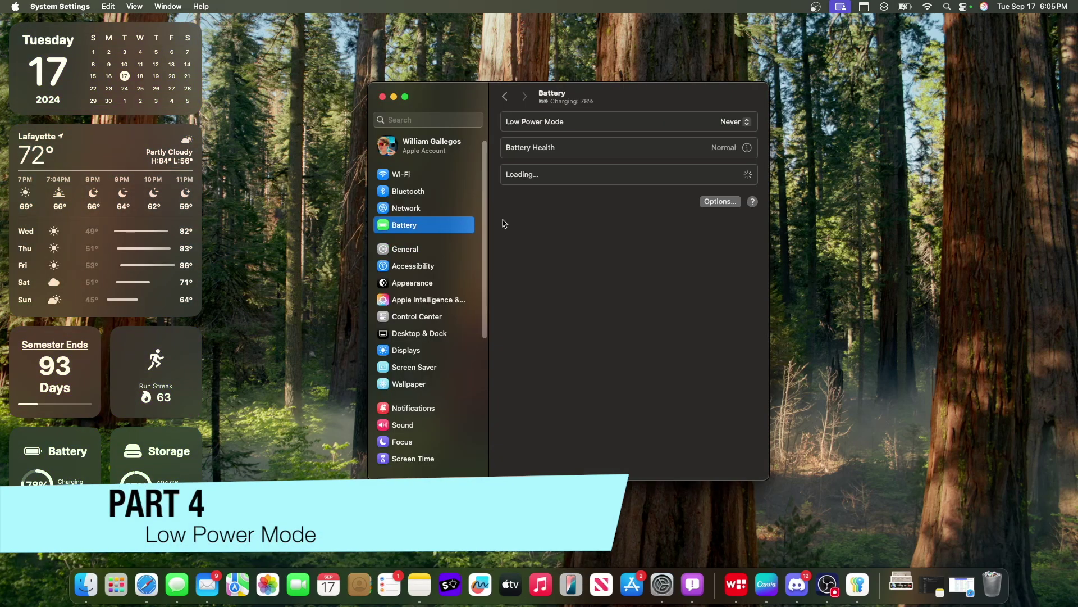
Set Low Power Mode to Only on Power Adapter, then Only on Battery.
{"action": "left_click", "coordinate": [734, 122]}
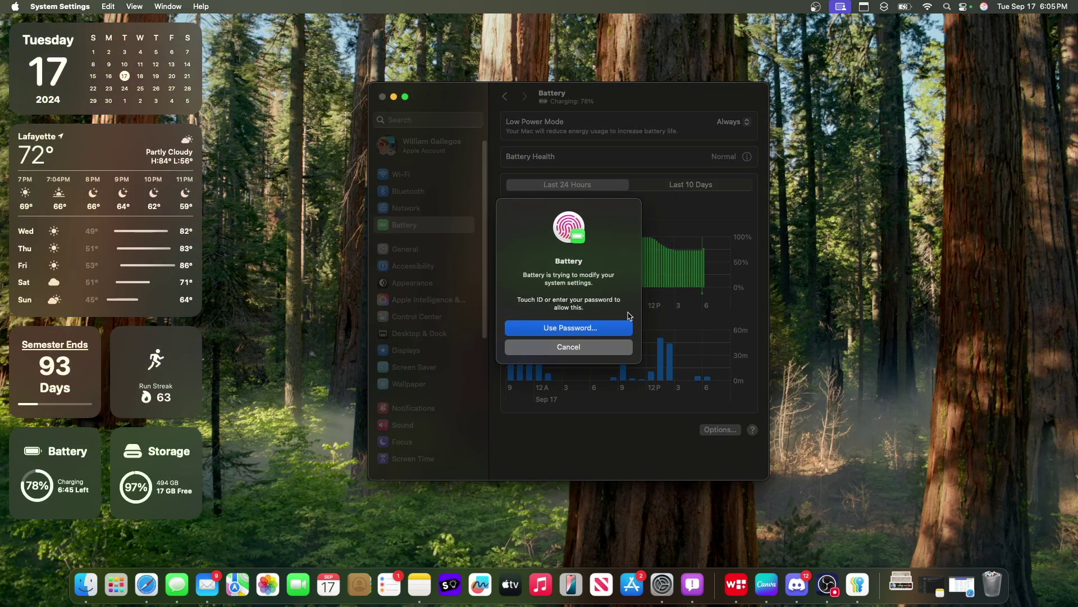
{"action": "left_click", "coordinate": [905, 6]}
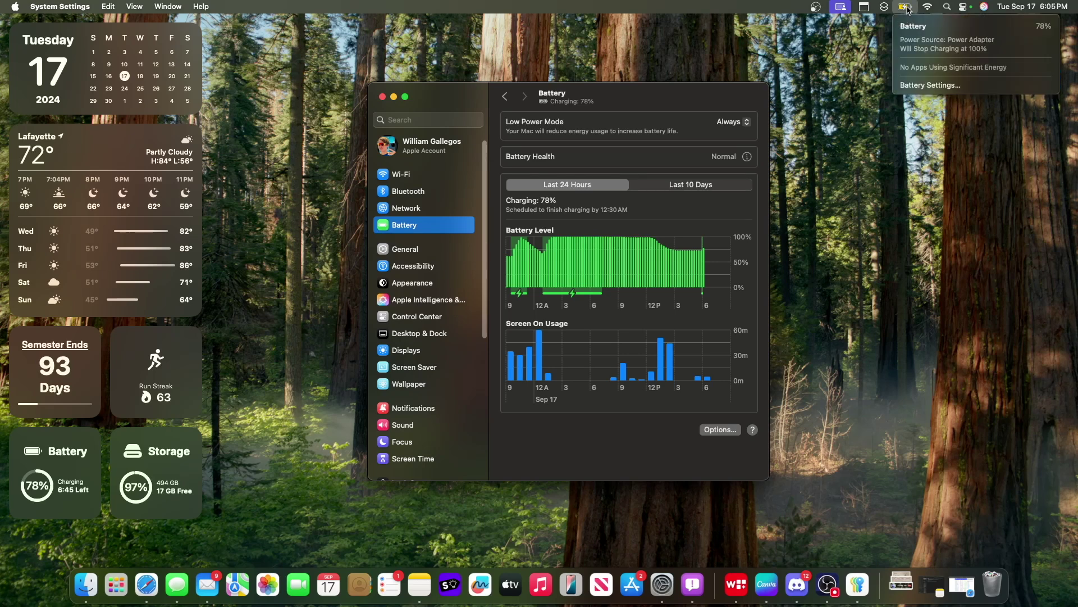
{"action": "left_click", "coordinate": [733, 122]}
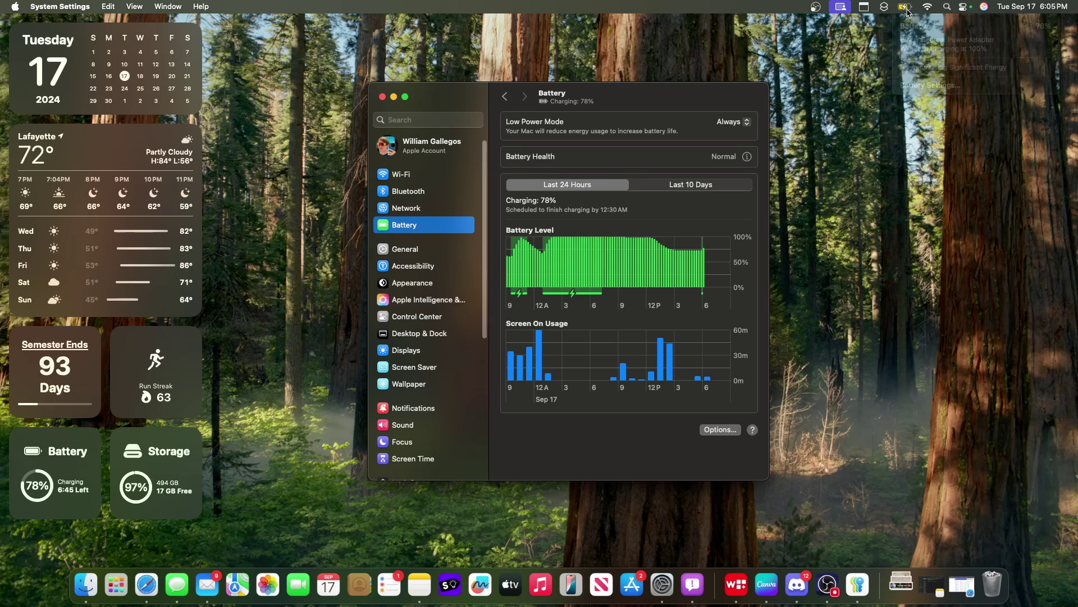
{"action": "left_click", "coordinate": [733, 121]}
{"action": "left_click", "coordinate": [750, 146]}
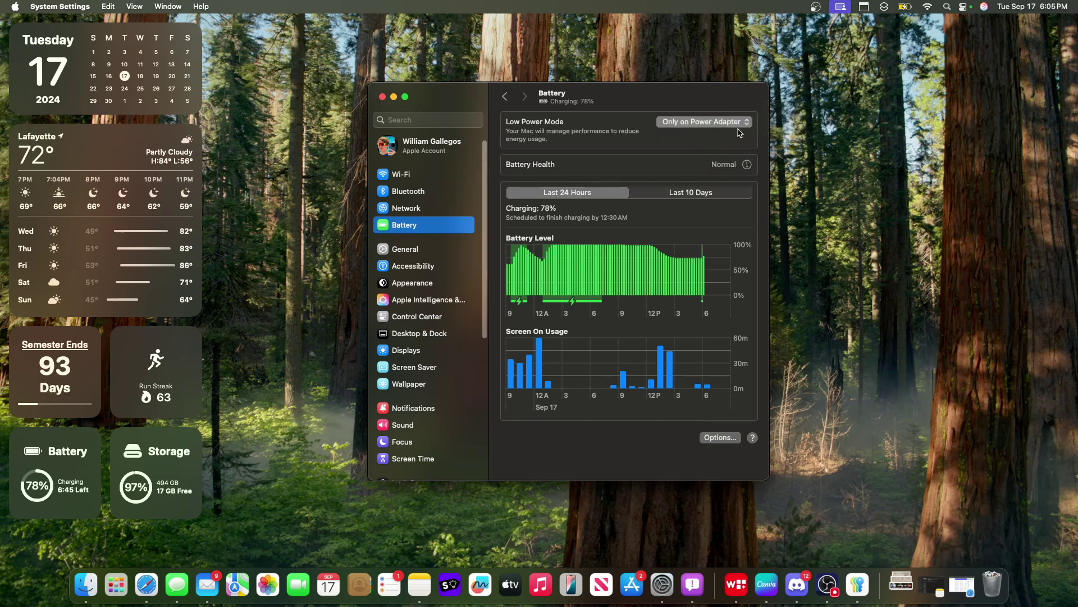
{"action": "left_click", "coordinate": [730, 121]}
{"action": "left_click", "coordinate": [731, 109]}
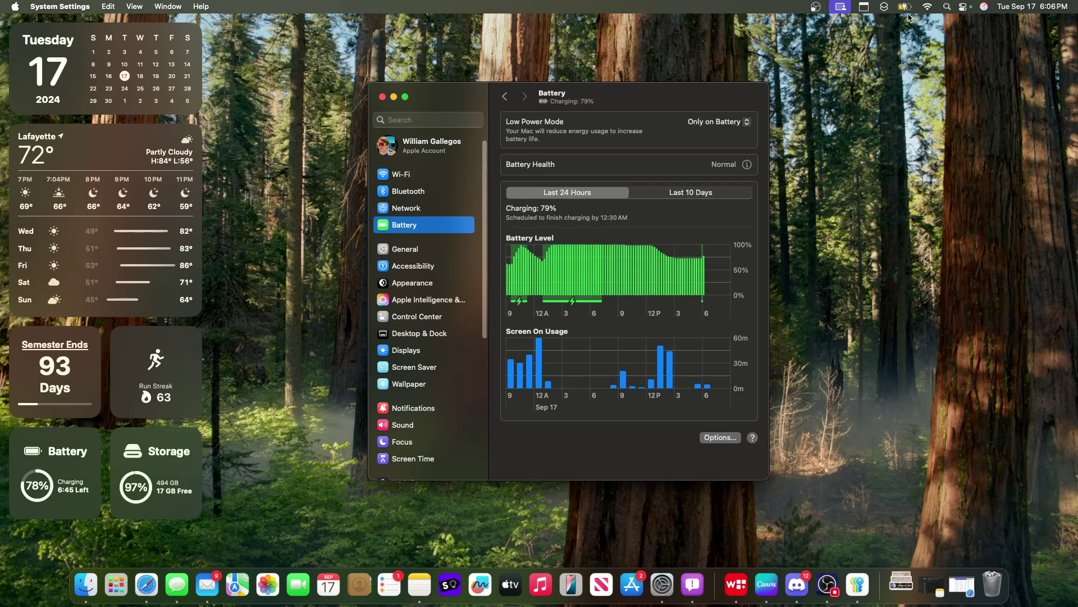
Switch Low Power Mode to Never and check the battery status summary.
{"action": "left_click", "coordinate": [906, 8]}
{"action": "left_click", "coordinate": [738, 123]}
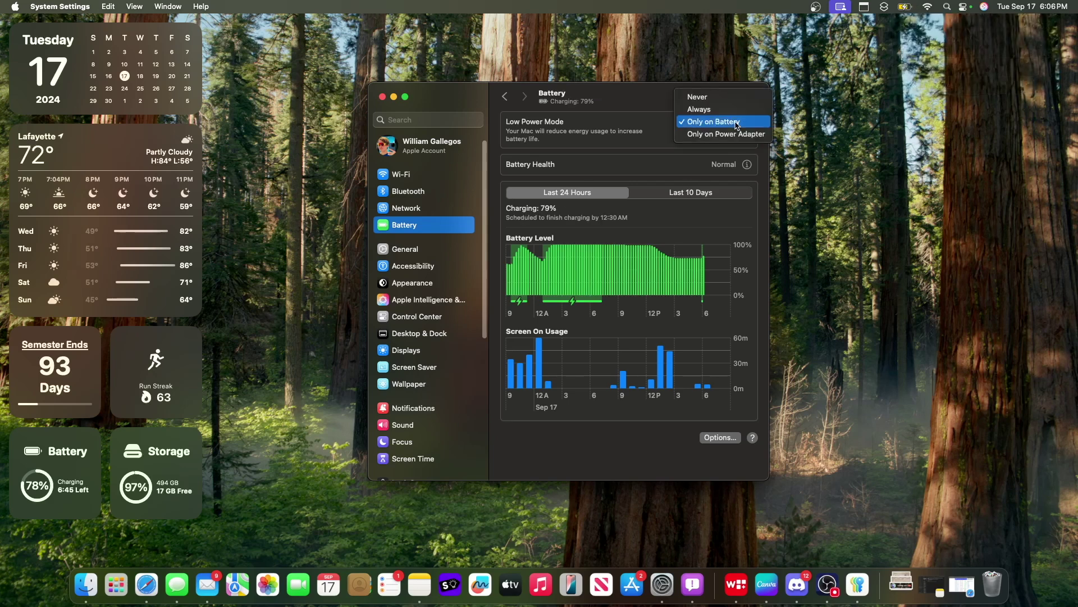
{"action": "left_click", "coordinate": [698, 96]}
{"action": "left_click", "coordinate": [906, 6]}
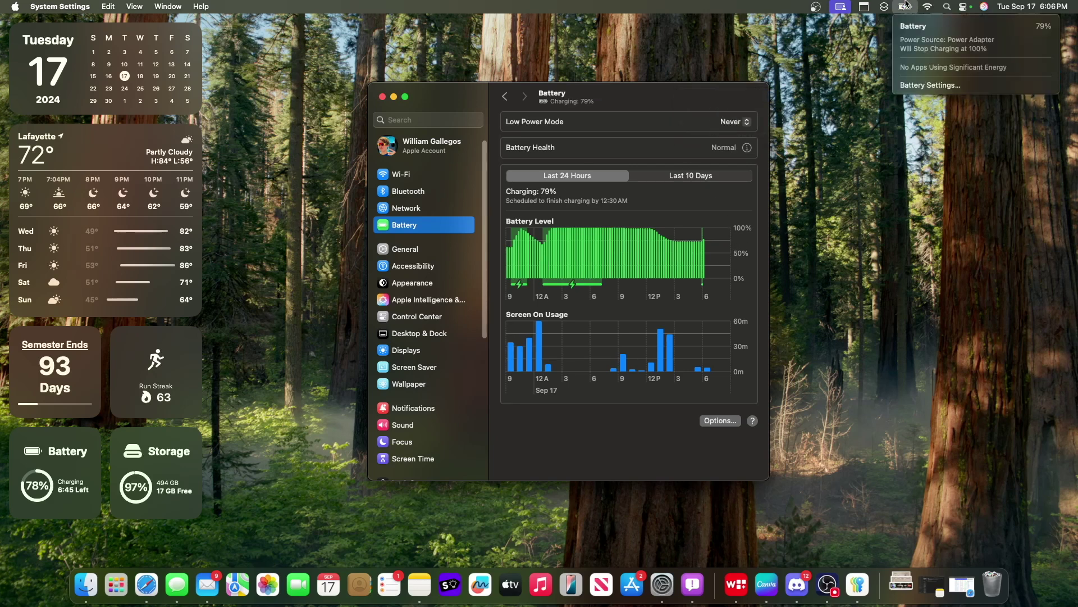
{"action": "left_click", "coordinate": [904, 8]}
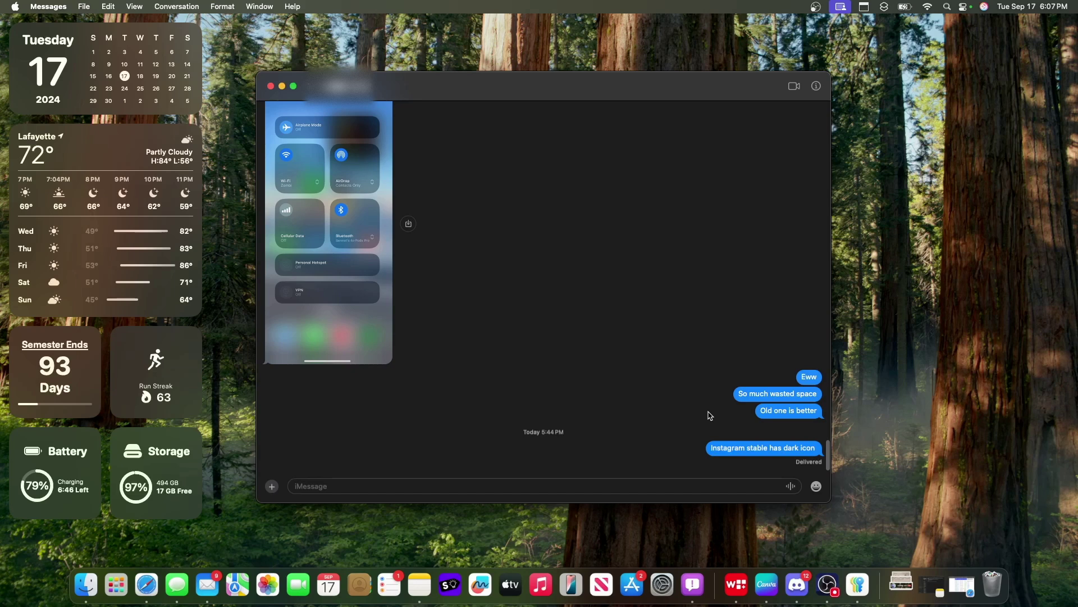
Show the tapback menu for the 'Instagram stable has dark icon' message.
{"action": "right_click", "coordinate": [757, 447]}
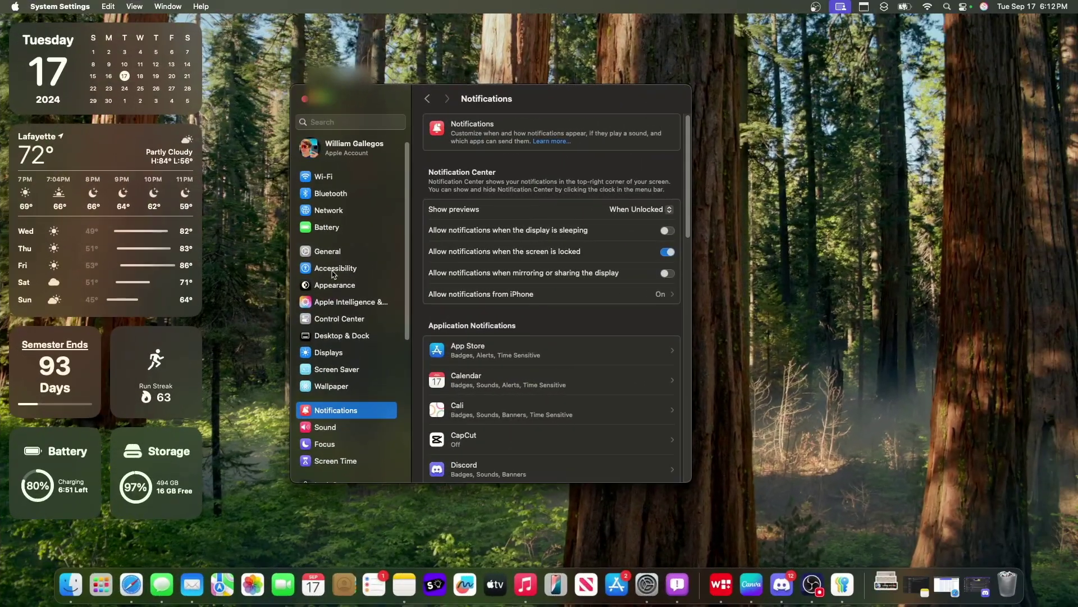
View Notification Center from the menu-bar clock, close it, then quit System Settings.
{"action": "left_click", "coordinate": [1051, 6]}
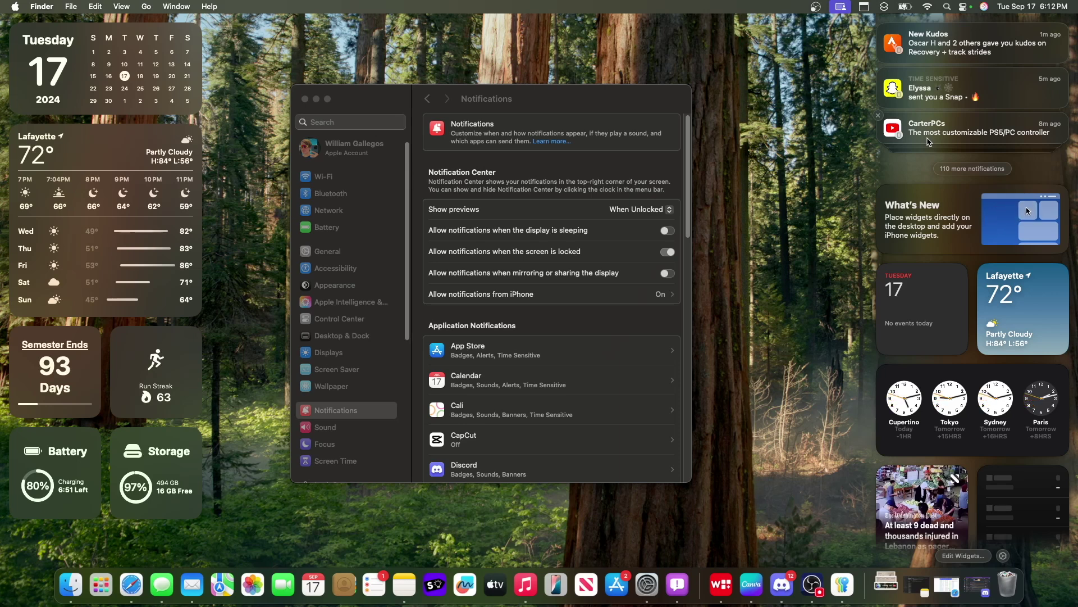
{"action": "left_click", "coordinate": [555, 91]}
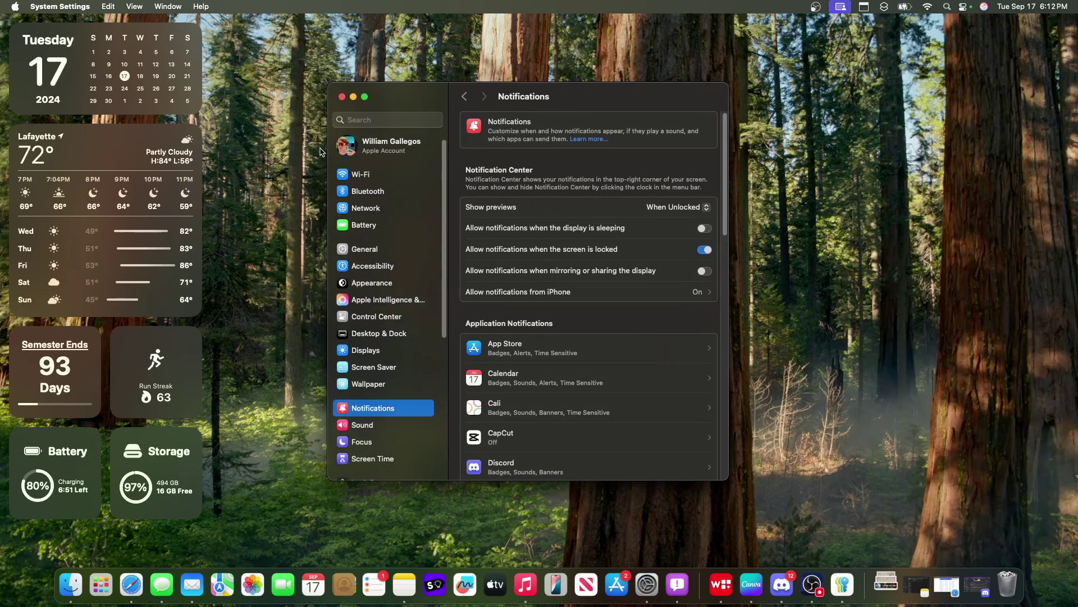
{"action": "key", "text": "super+q"}
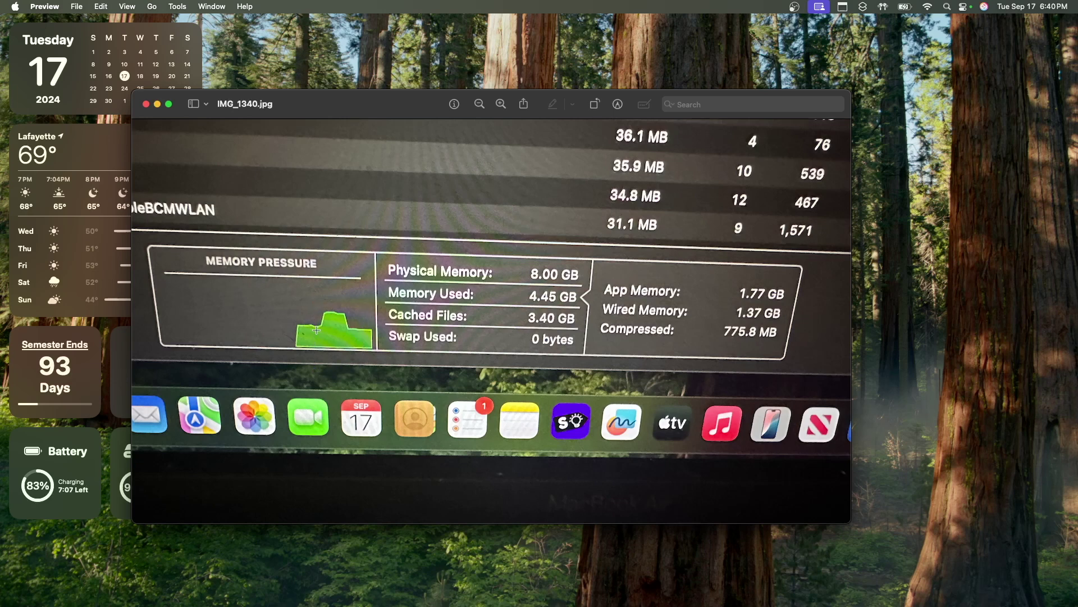
Select the 'Memory Used 4.45 GB' text in IMG_1340.jpg with Live Text, then close the image.
{"action": "left_click_drag", "start_coordinate": [392, 295], "coordinate": [578, 301]}
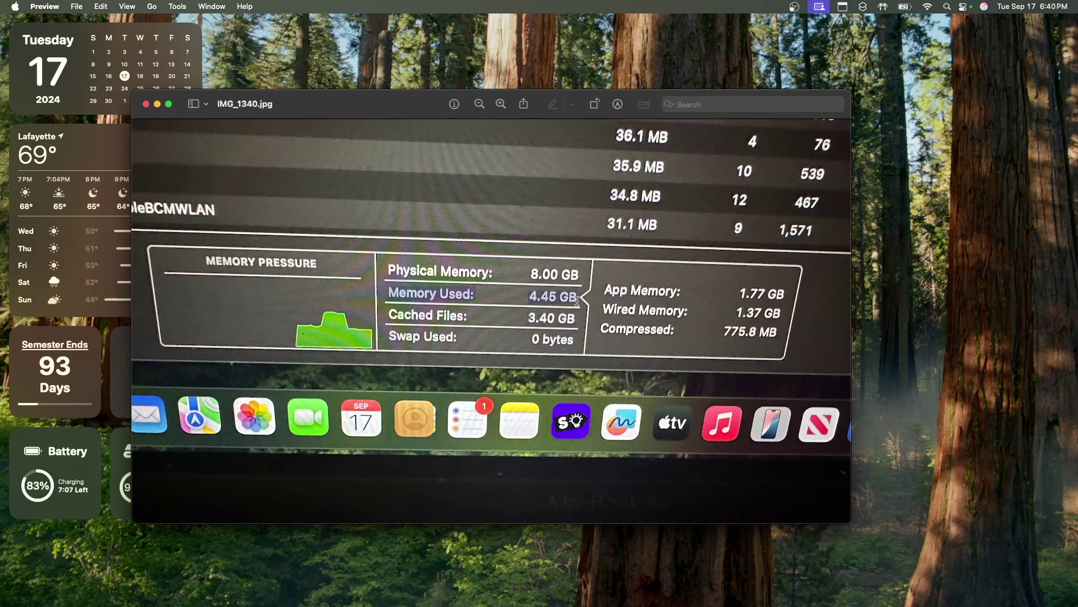
{"action": "left_click", "coordinate": [145, 103]}
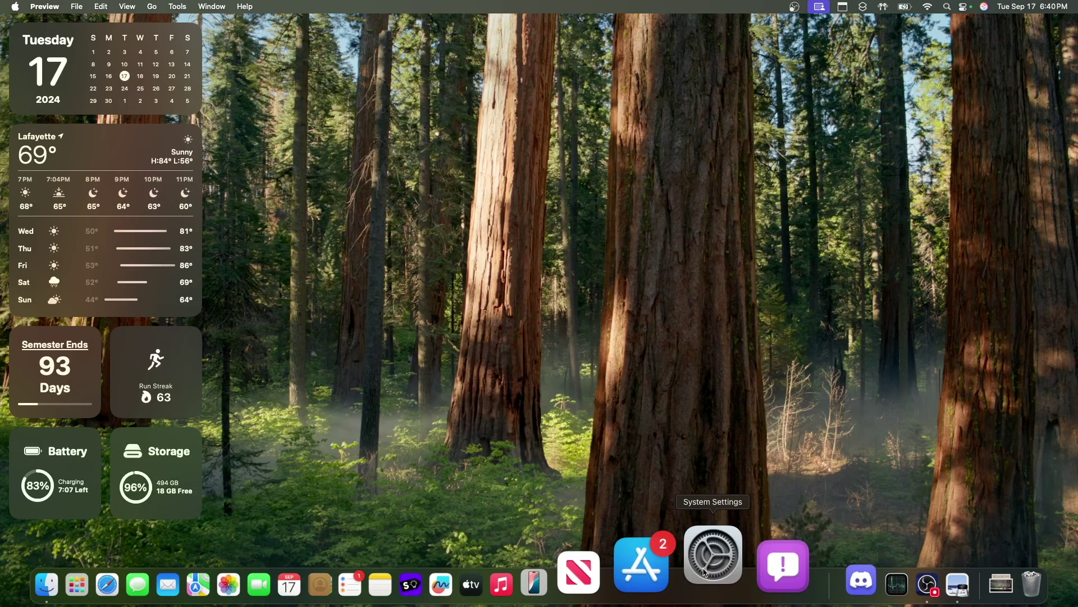
{"action": "left_click", "coordinate": [715, 573]}
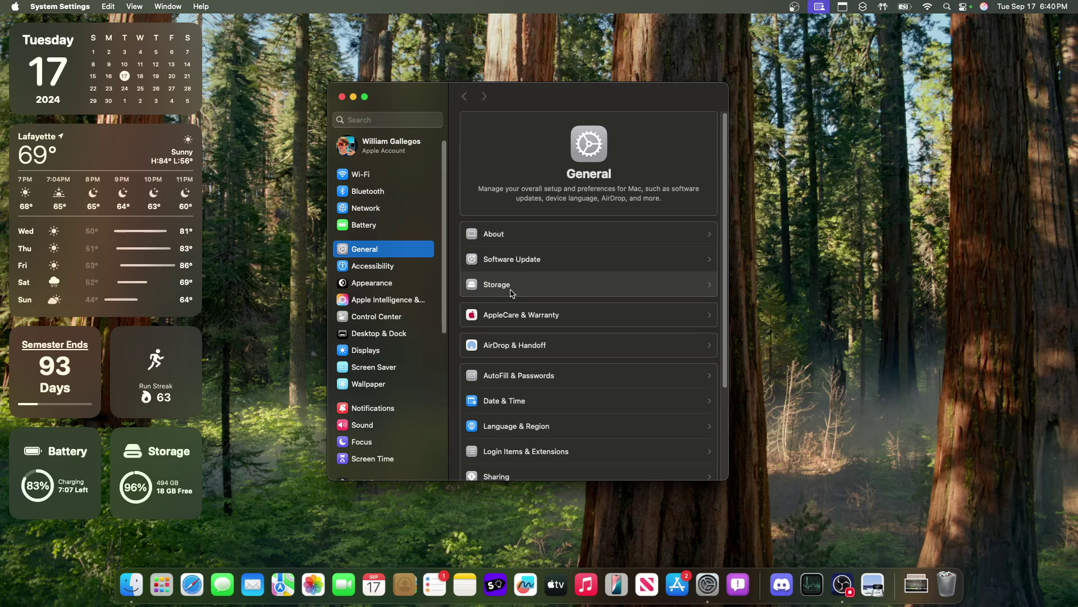
{"action": "left_click", "coordinate": [512, 292]}
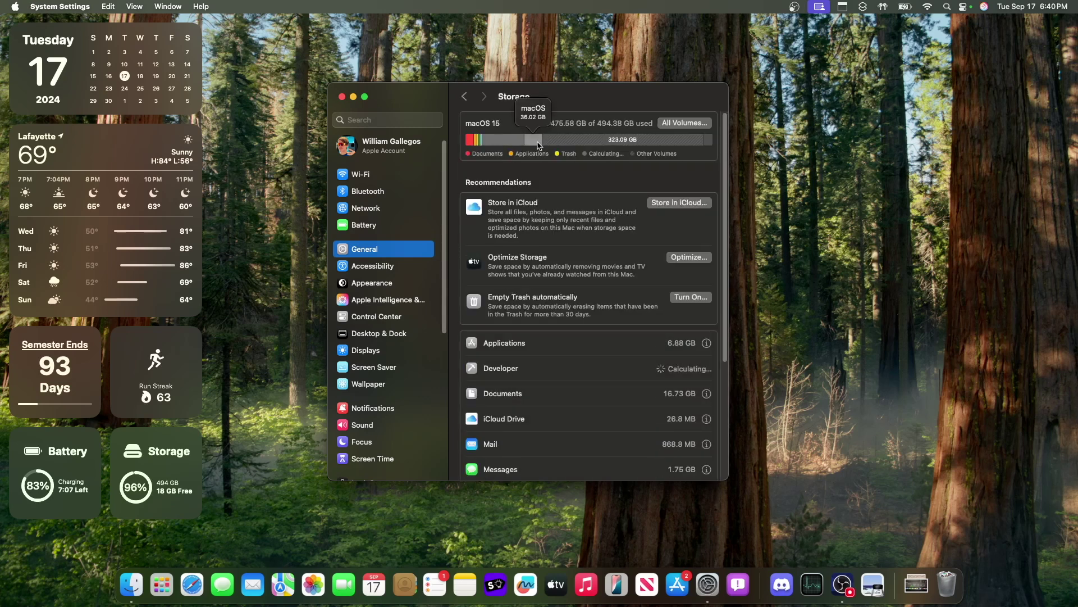